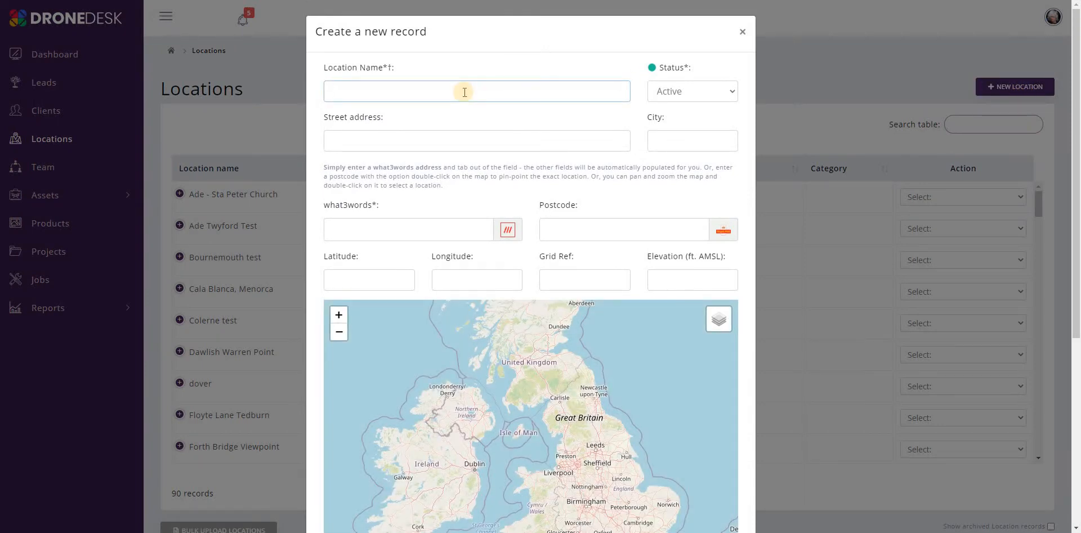
Step: Name the new location "Test One" and pinpoint it on the map at the narrow wood southeast of Birchfield School near Albrighton
type("Test One")
scroll(753, 305, "down", 2)
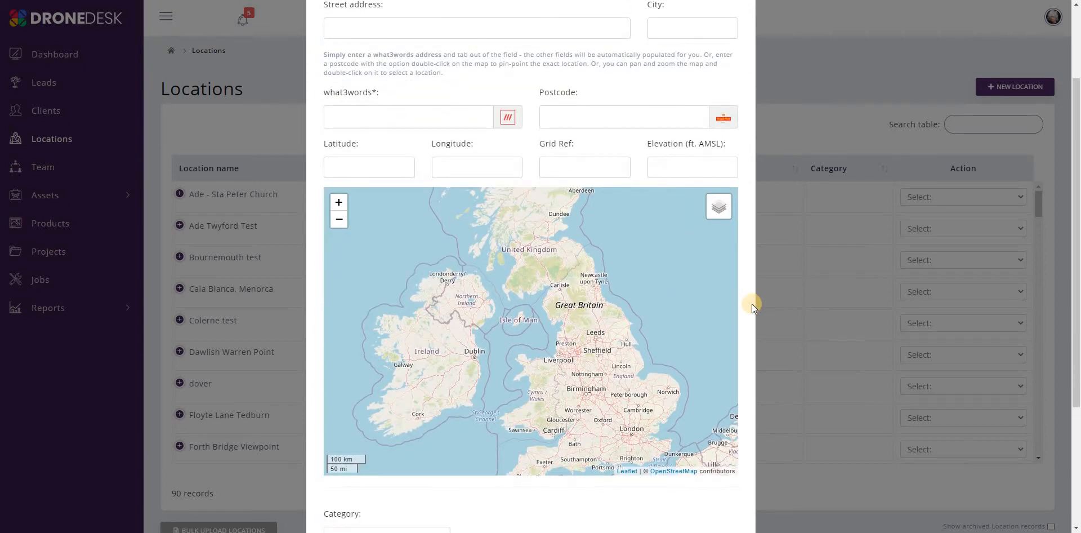
scroll(577, 386, "up", 1)
scroll(577, 386, "up", 7)
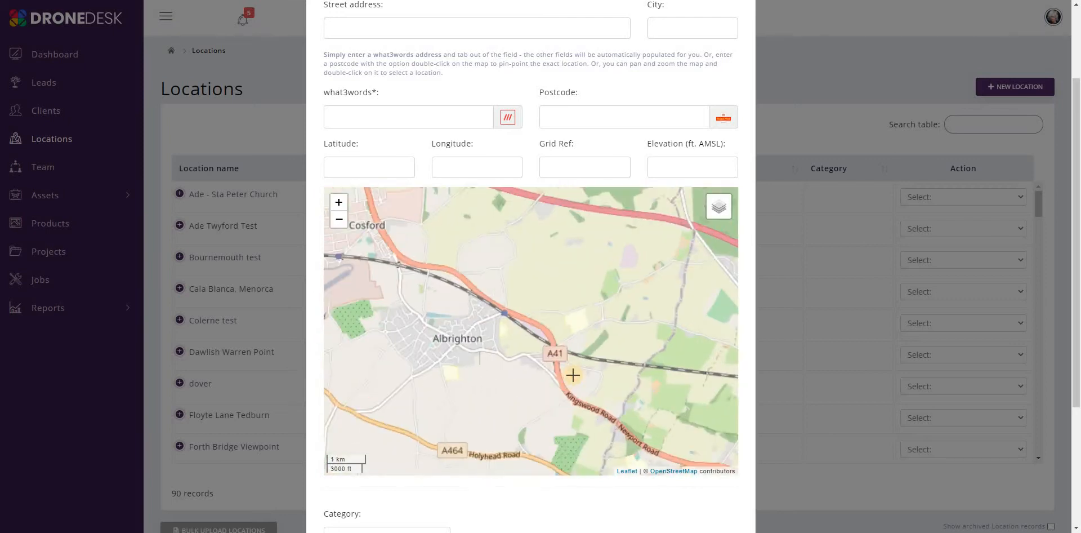
scroll(572, 374, "up", 1)
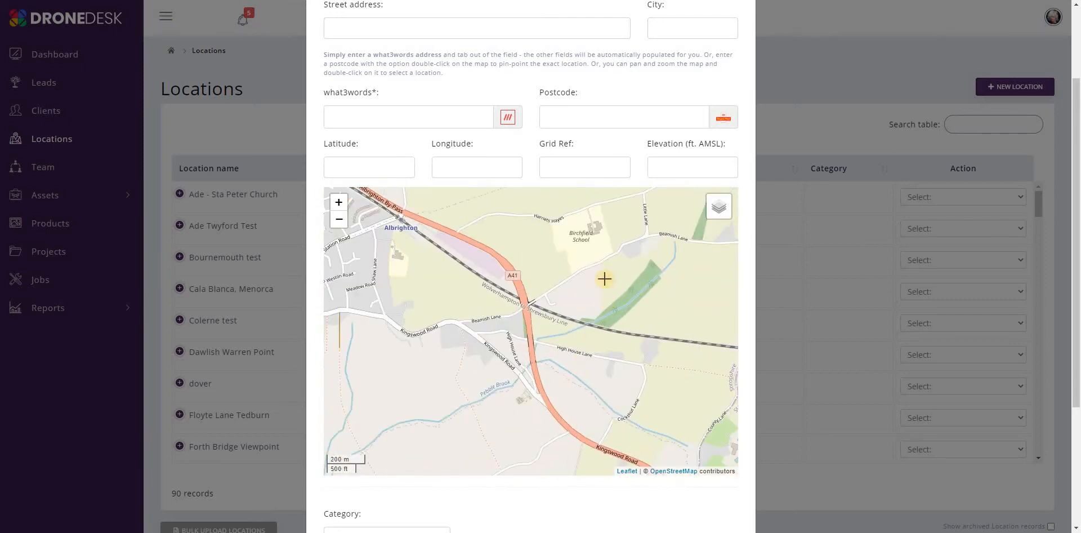
double_click(655, 289)
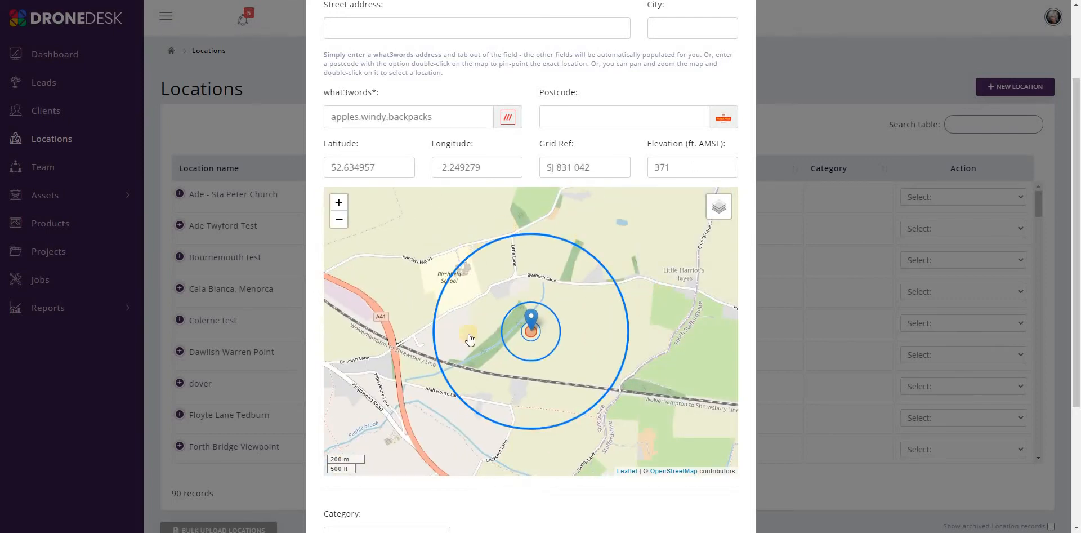
left_click(531, 332)
Step: Save the Test One location record and close its form
scroll(632, 502, "up", 2)
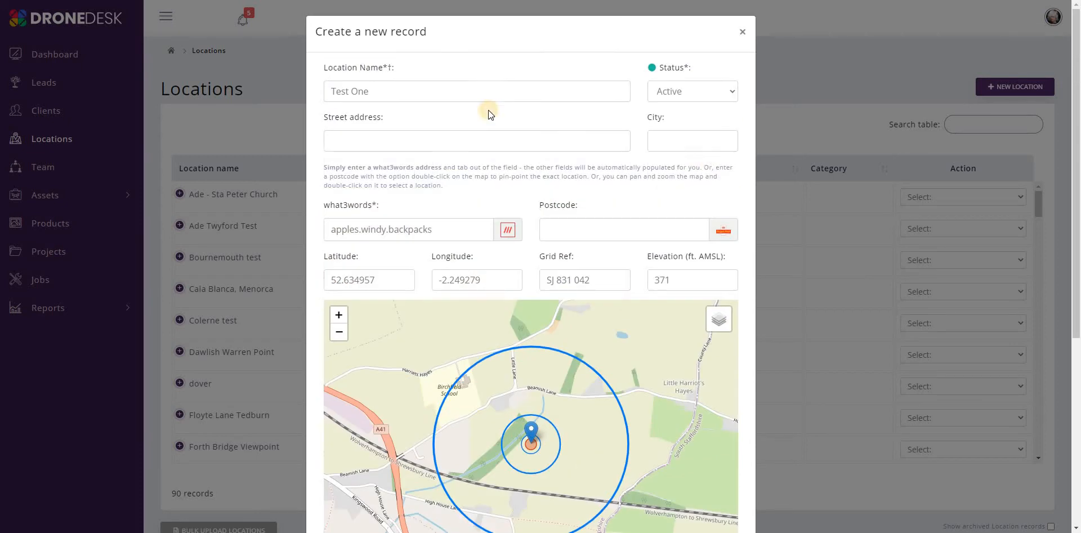
scroll(614, 485, "down", 3)
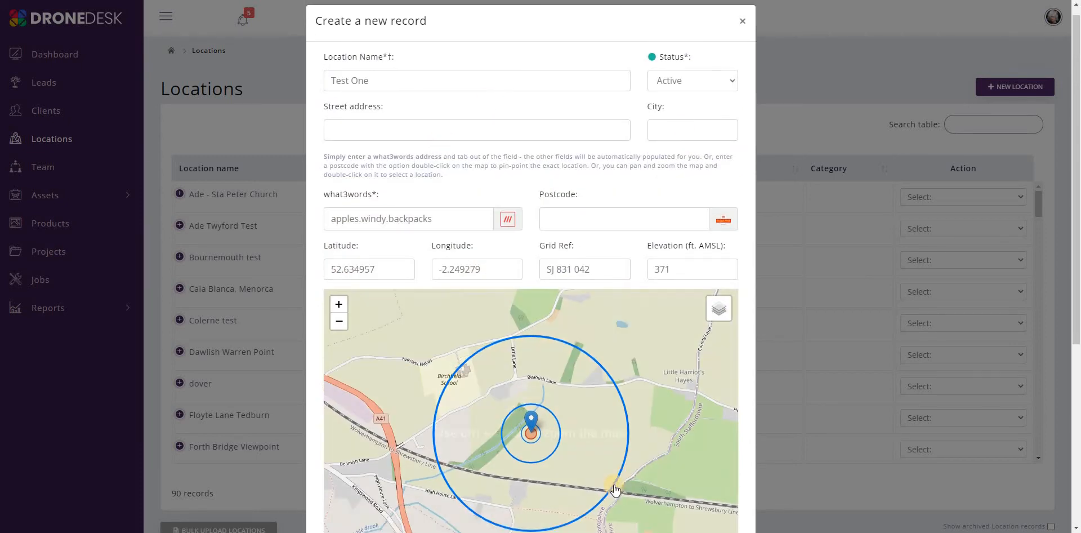
scroll(614, 486, "up", 2)
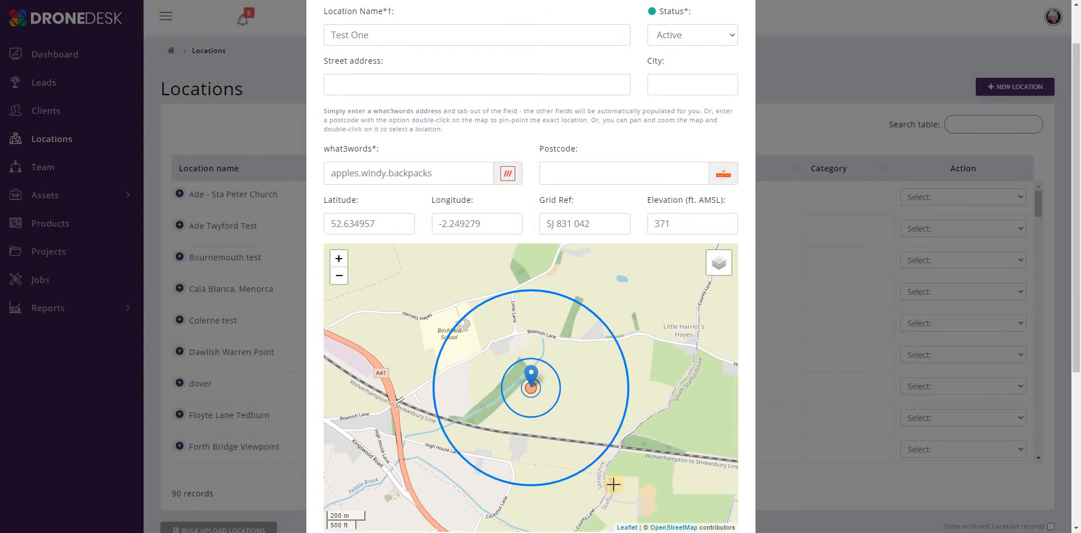
scroll(613, 484, "down", 4)
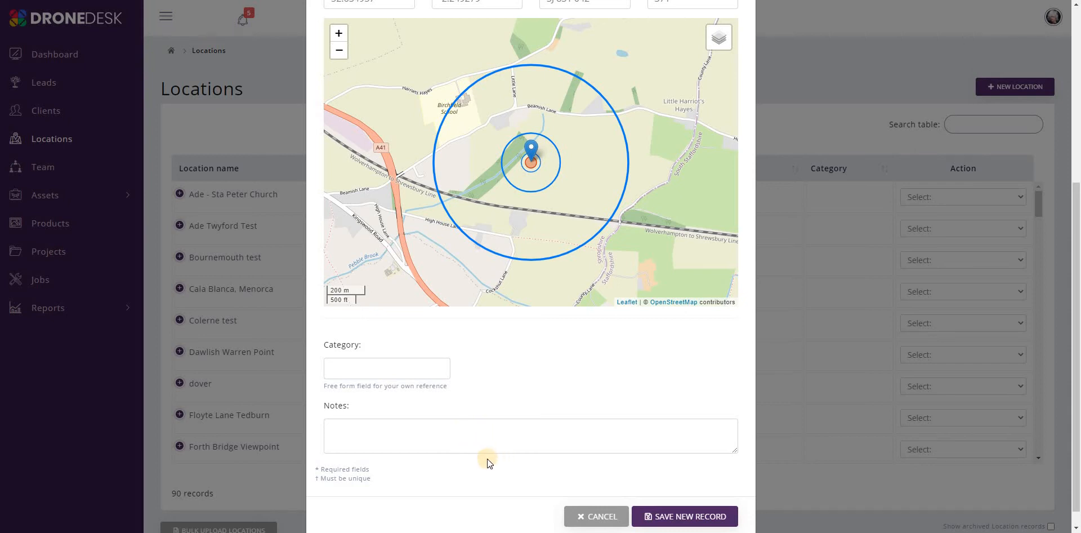
left_click(689, 516)
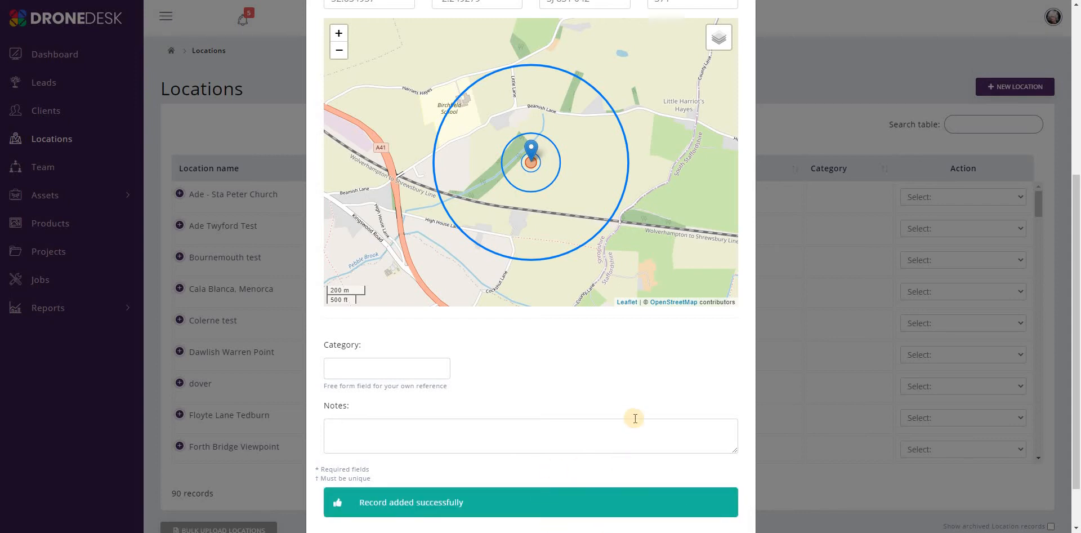
scroll(634, 417, "down", 1)
left_click(711, 497)
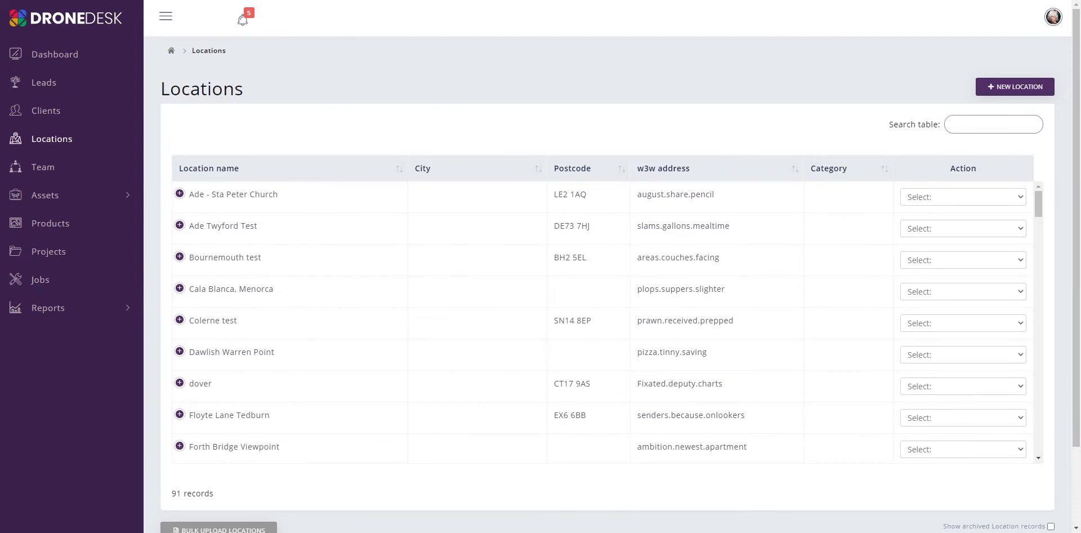
Step: Create a new location record named "Test two" and locate it by the postcode LL34 6RR
left_click(1015, 86)
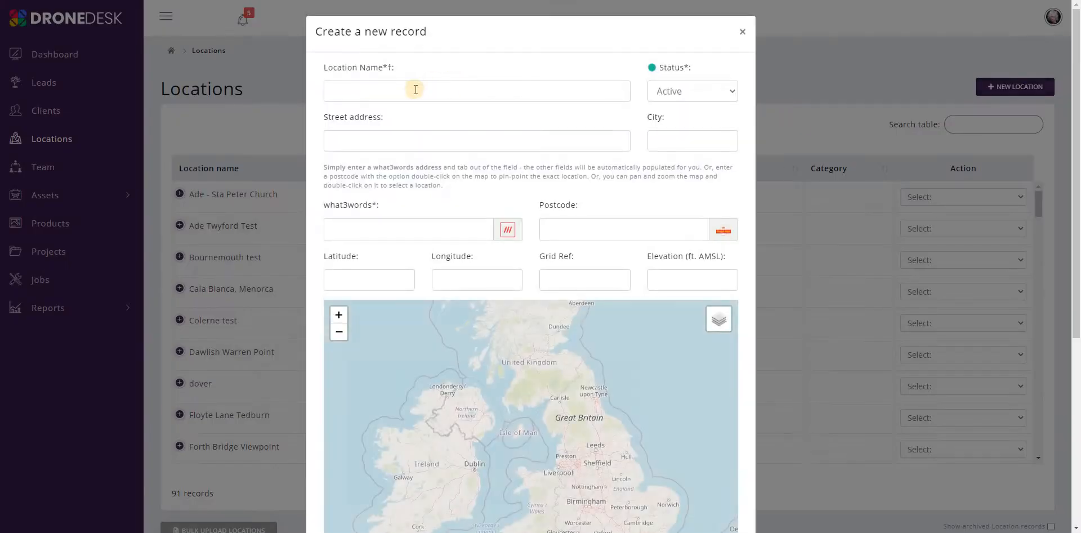
type("Test two")
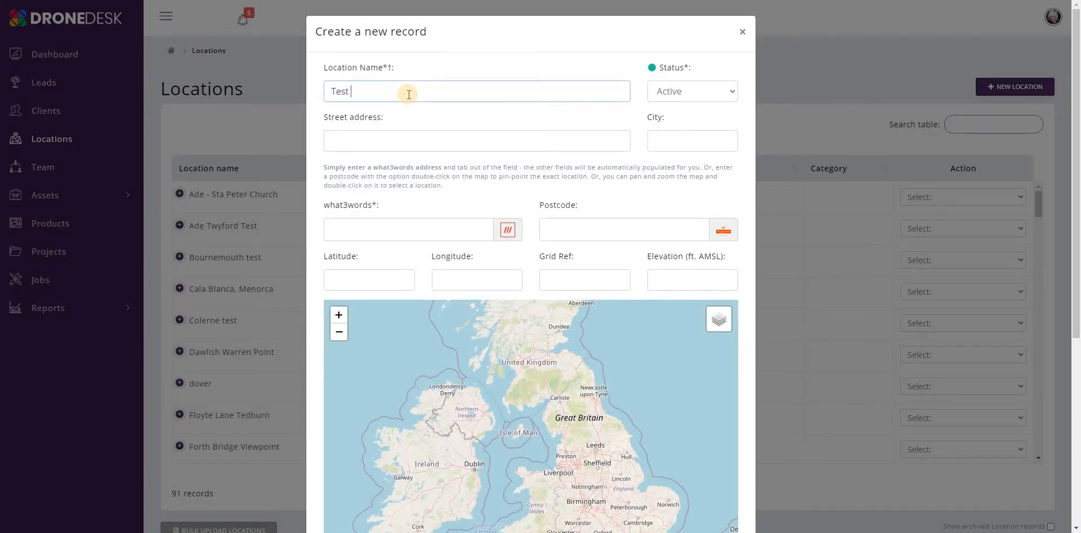
left_click(570, 233)
type("LL34 6RR")
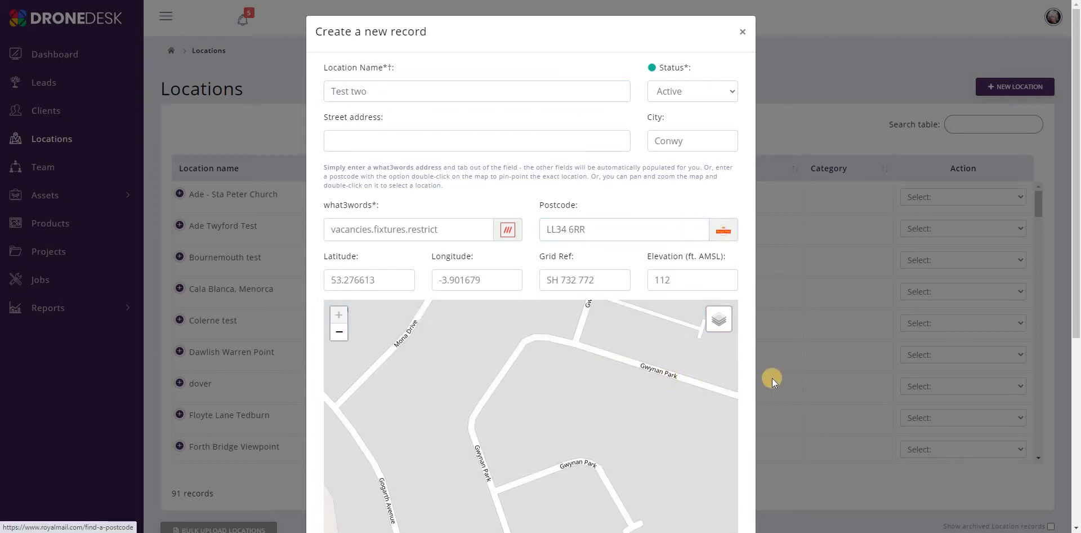
Step: Switch the location map from street view to the Satellite II imagery after trying the other layers
scroll(749, 401, "down", 2)
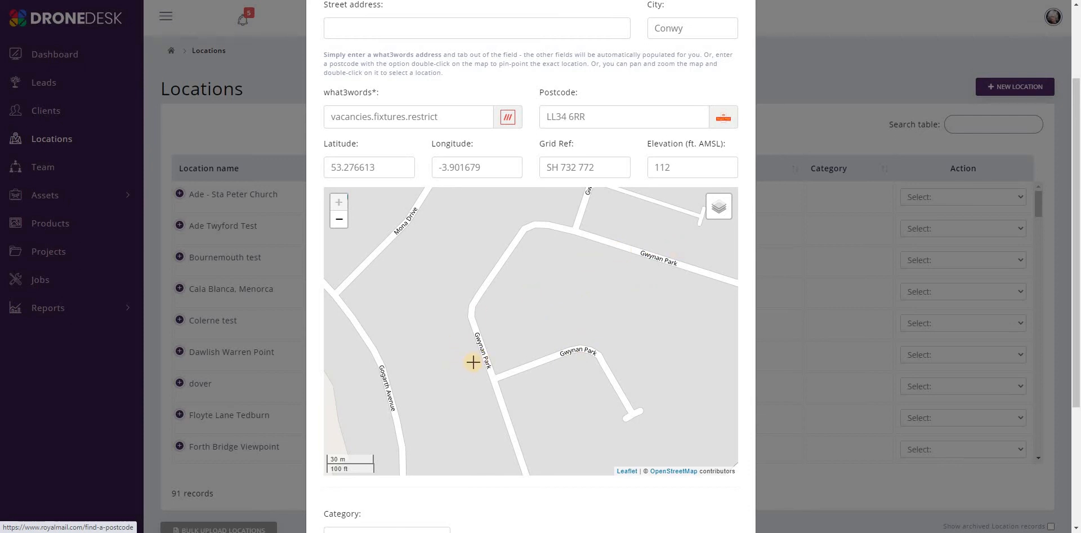
mouse_move(719, 207)
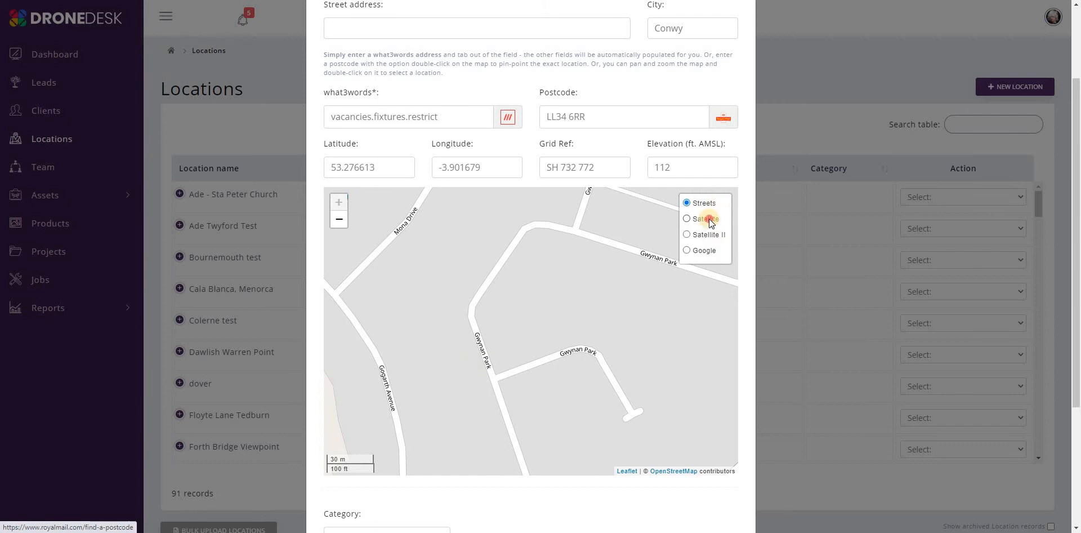
left_click(708, 219)
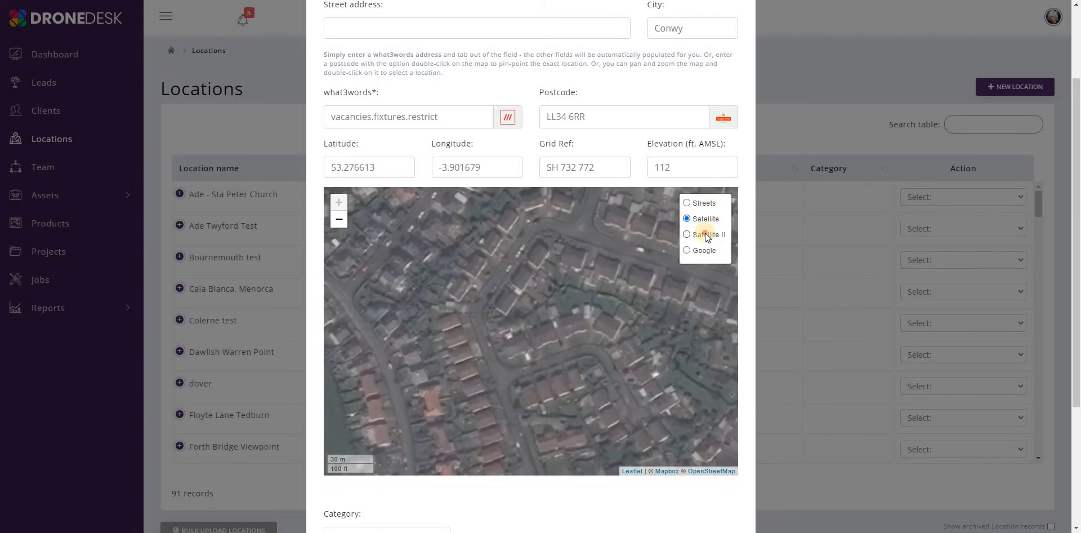
left_click(705, 234)
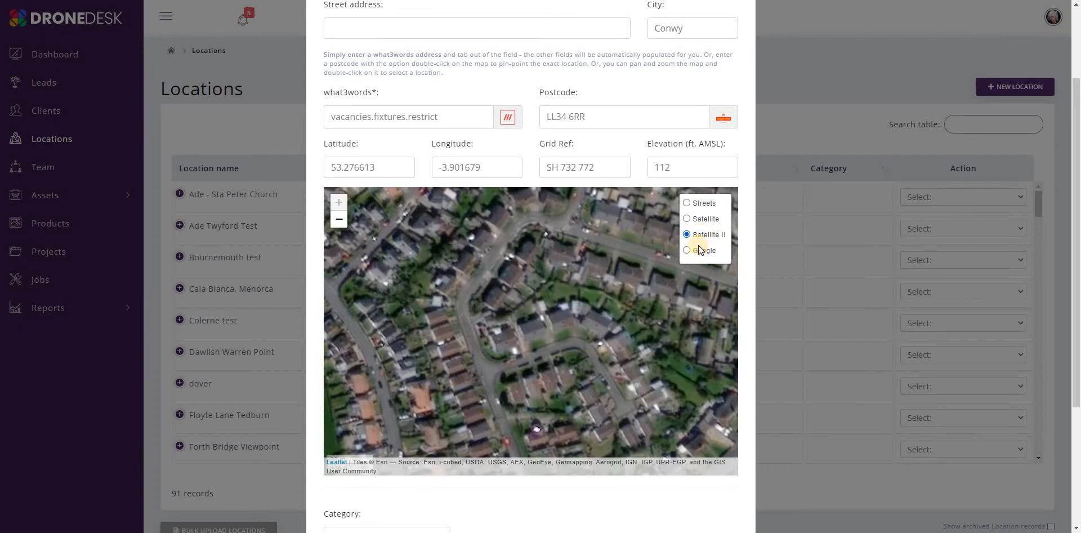
left_click(698, 250)
left_click(704, 235)
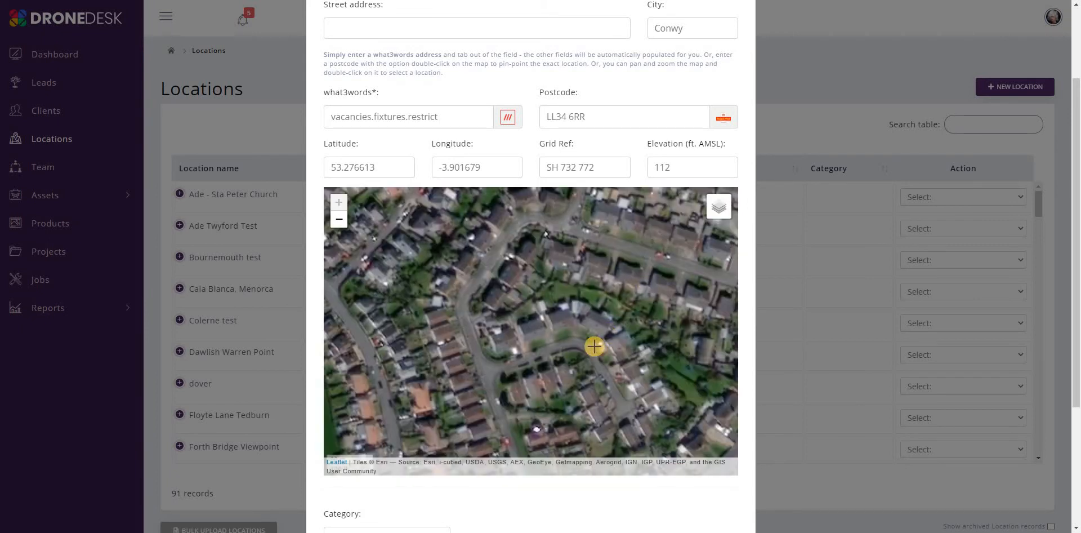
Step: Pinpoint Test two on the houses inside the Gwynan Park bend, save the record and close its form
double_click(553, 284)
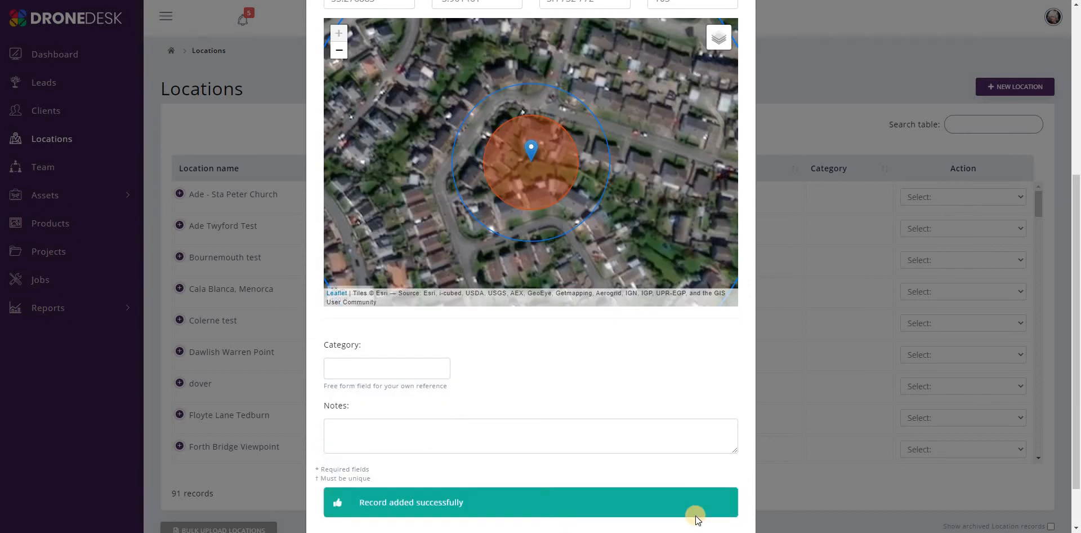
scroll(693, 451, "down", 2)
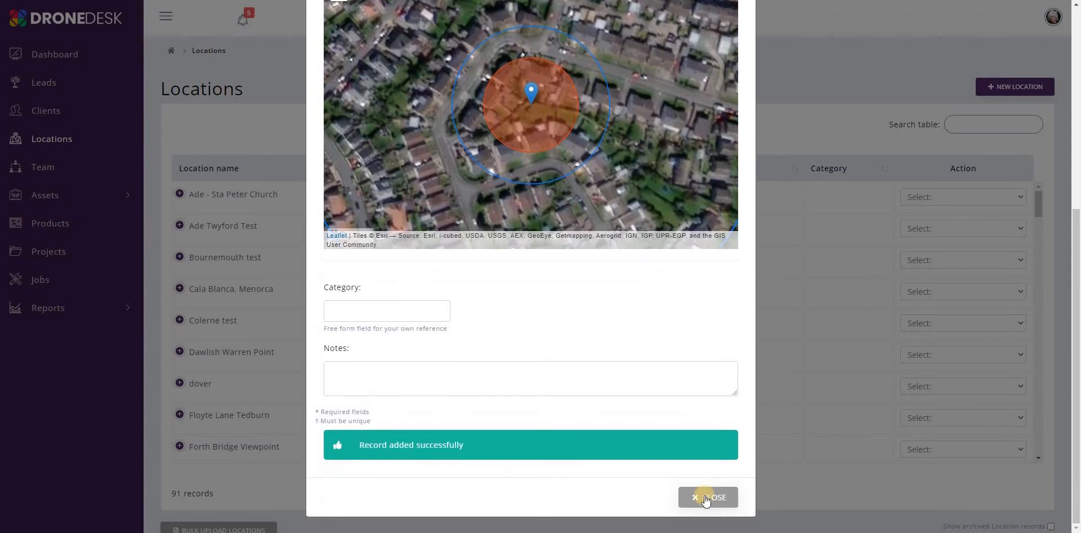
left_click(704, 499)
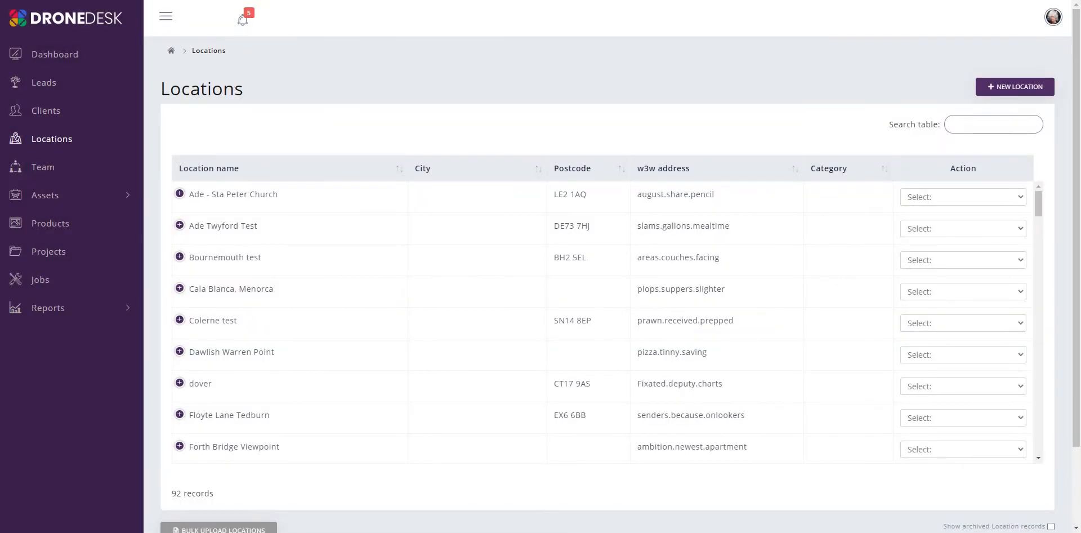
Step: Start another new location record, name it "Test three" and get its what3words entry ready
left_click(1015, 87)
left_click(444, 93)
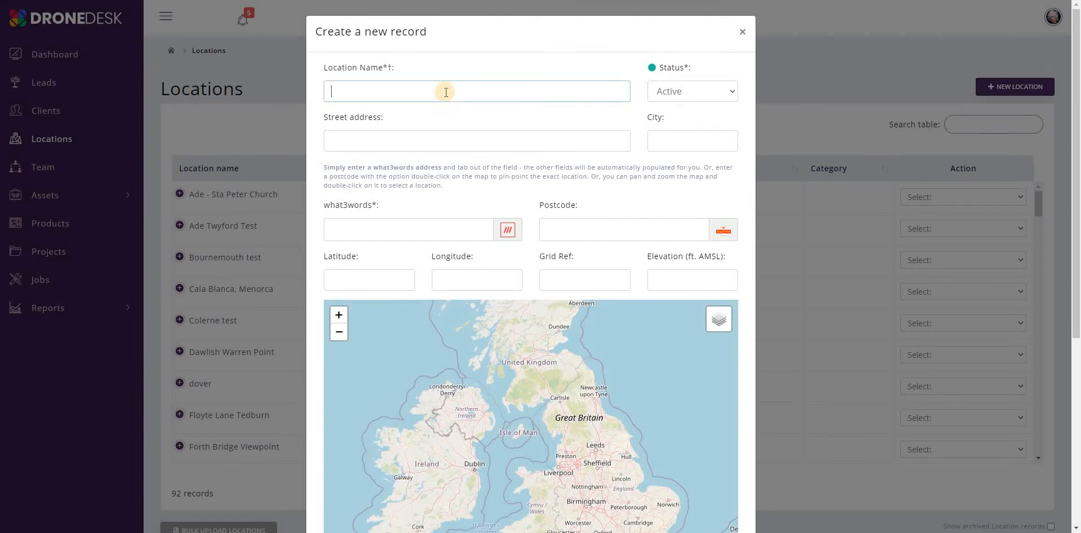
type("Test three")
left_click(468, 229)
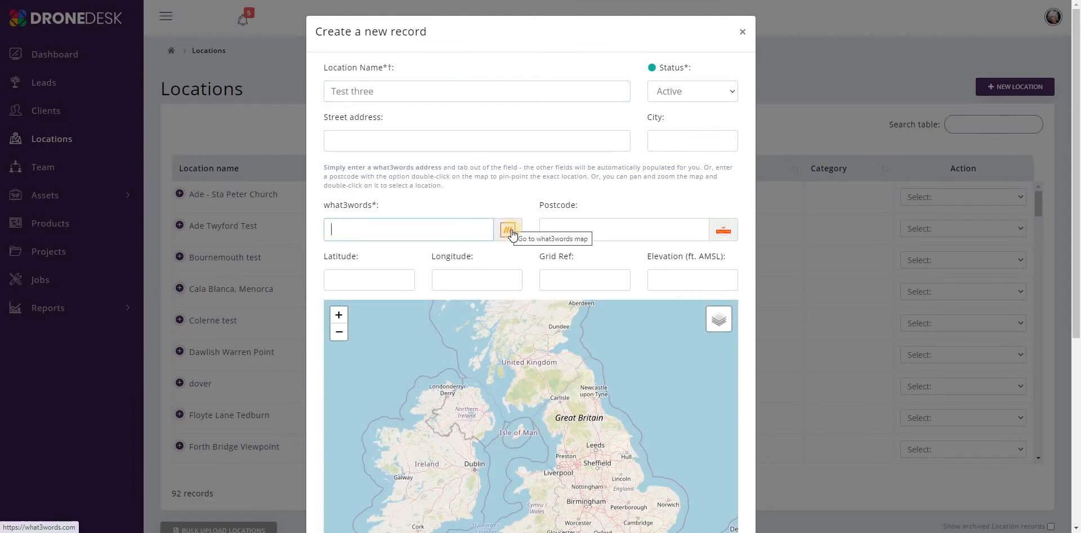
Step: Open the what3words map site, choose a spot in the Chiltern Hills west of High Wycombe and copy its three-word address
left_click(508, 230)
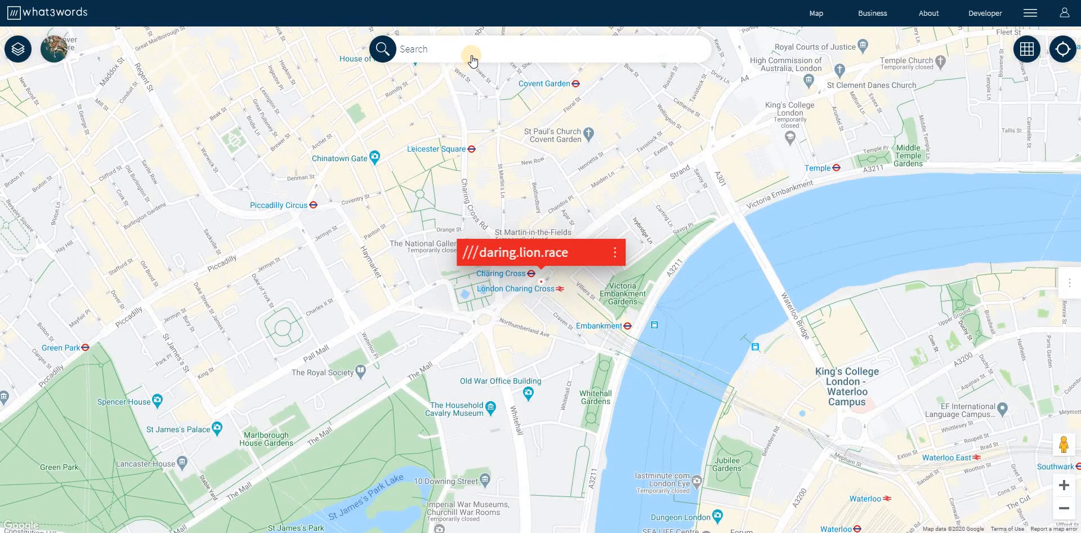
left_click(471, 57)
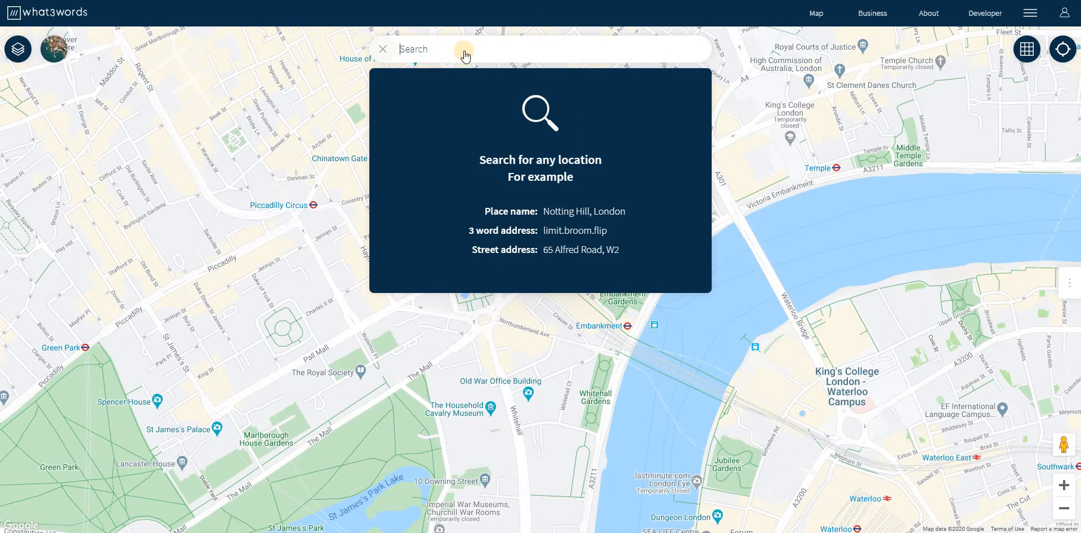
scroll(287, 187, "down", 4)
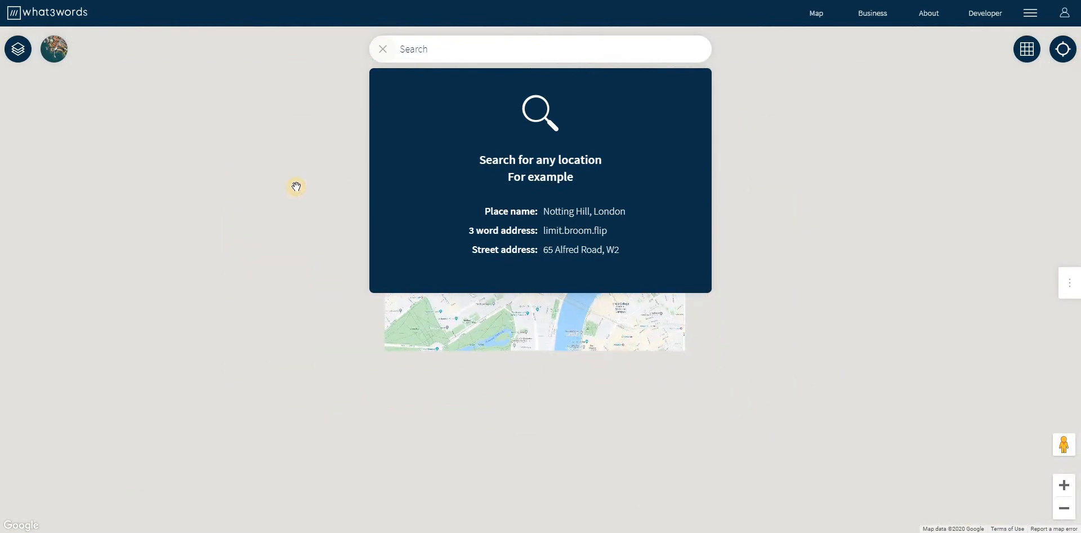
left_click(313, 270)
scroll(313, 269, "down", 2)
scroll(183, 207, "up", 1)
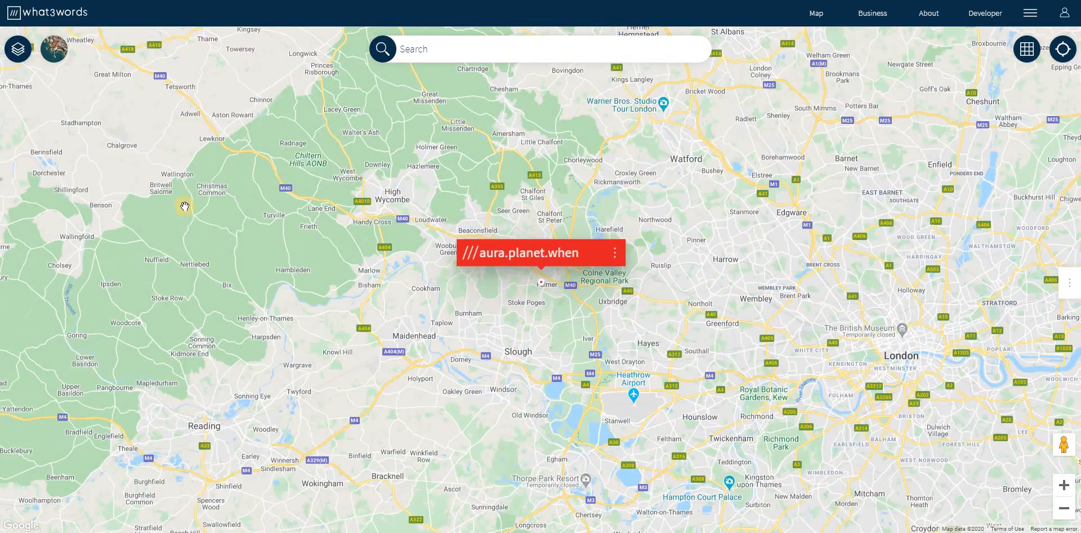
left_click_drag(184, 206, 902, 227)
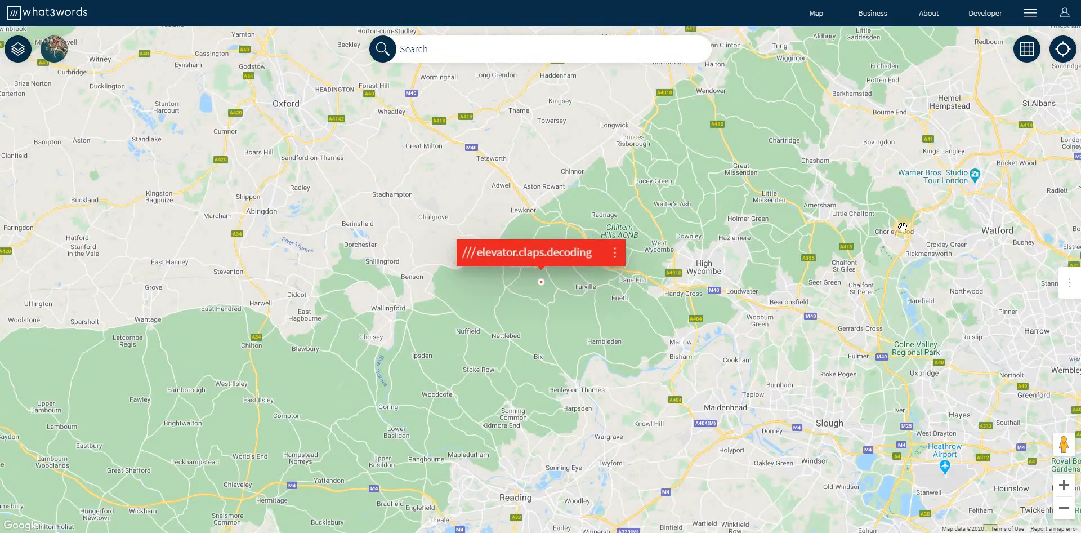
left_click(552, 255)
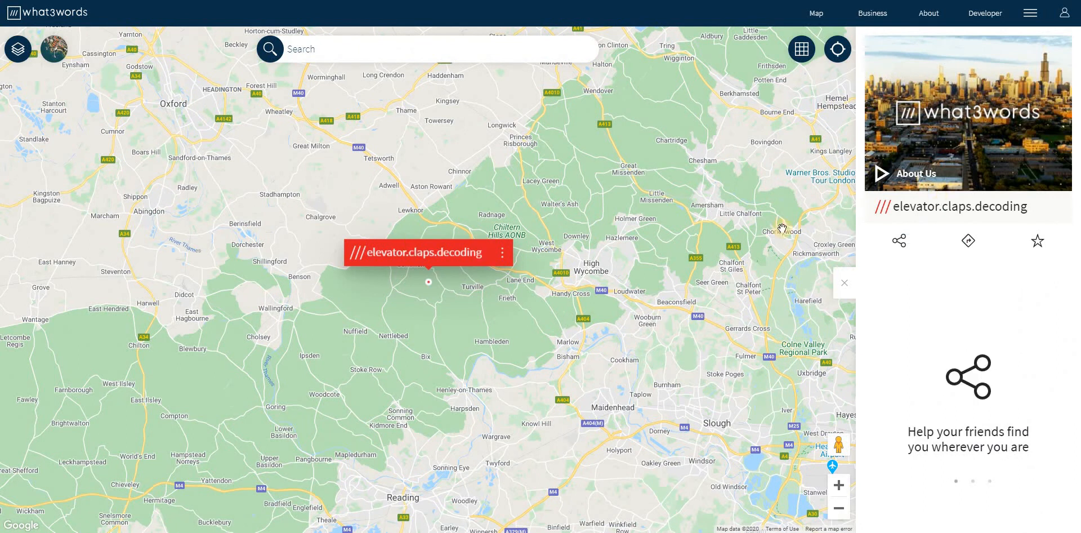
left_click(989, 210)
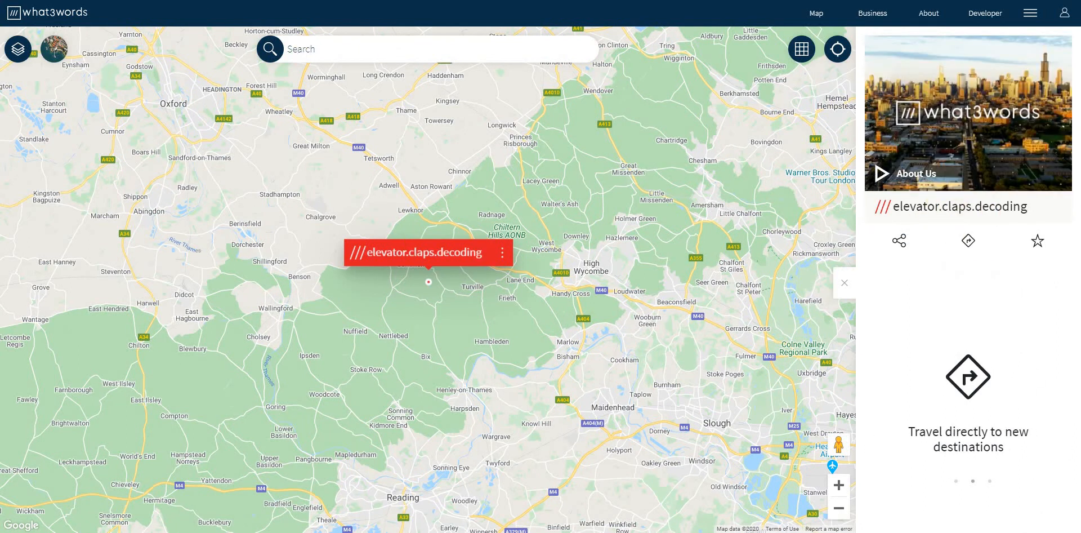
Step: Switch back to Dronedesk and fill in elevator.claps.decoding as the what3words address of Test three
key("alt+Tab")
type("elevator.claps.decoding")
left_click(519, 235)
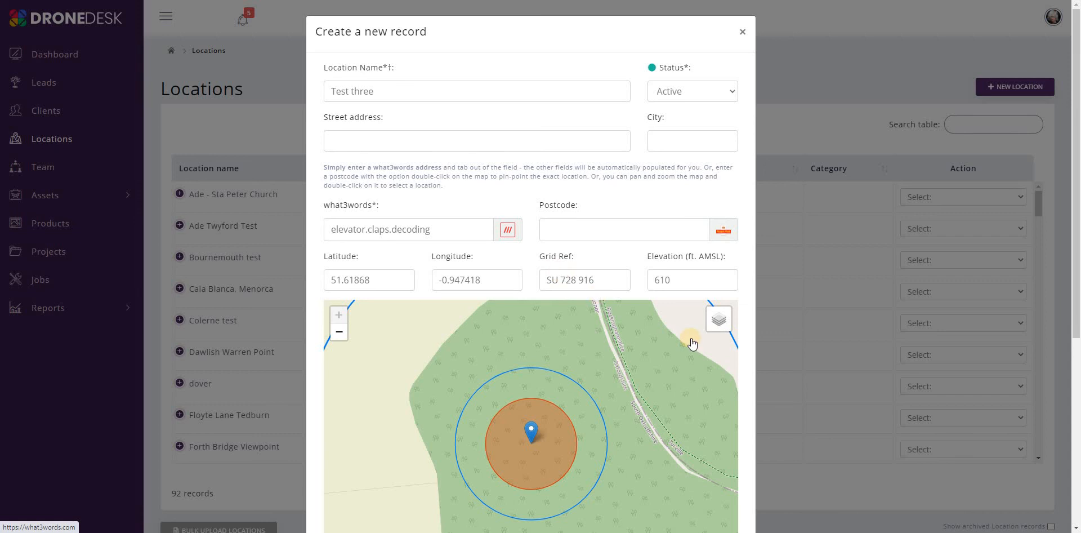
Step: Save the Test three location record and close its form
scroll(692, 343, "down", 2)
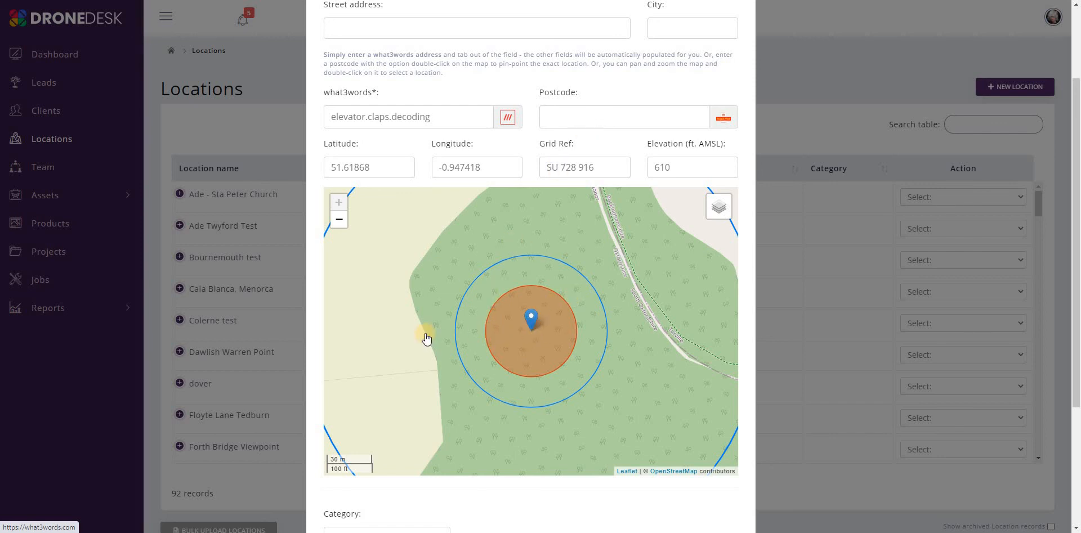
scroll(670, 495, "down", 3)
left_click(671, 497)
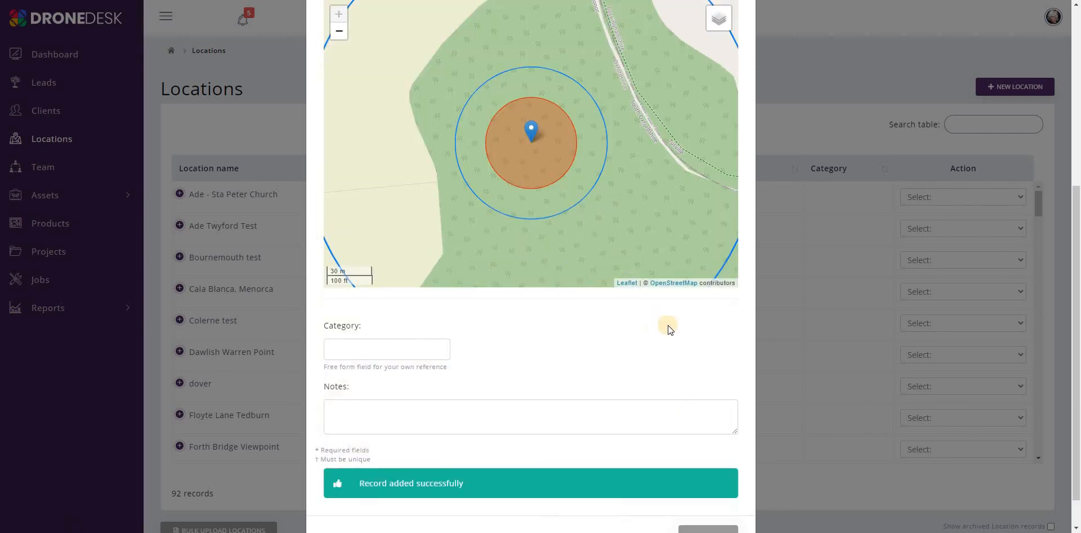
scroll(683, 413, "down", 1)
left_click(707, 495)
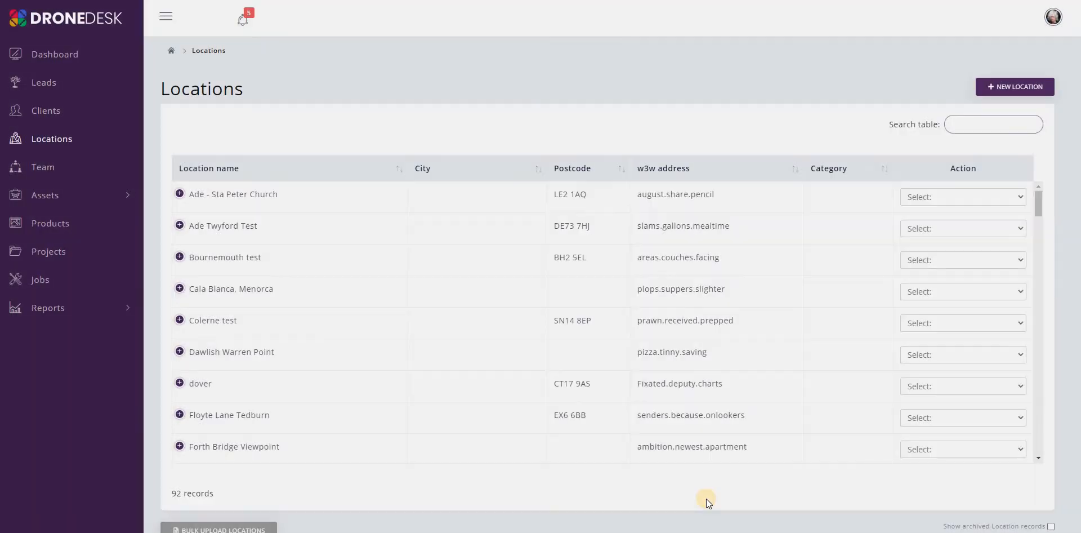
Step: Search the locations table for "Test three" and look at the actions available for that record, including New Job
left_click(998, 124)
type("Te")
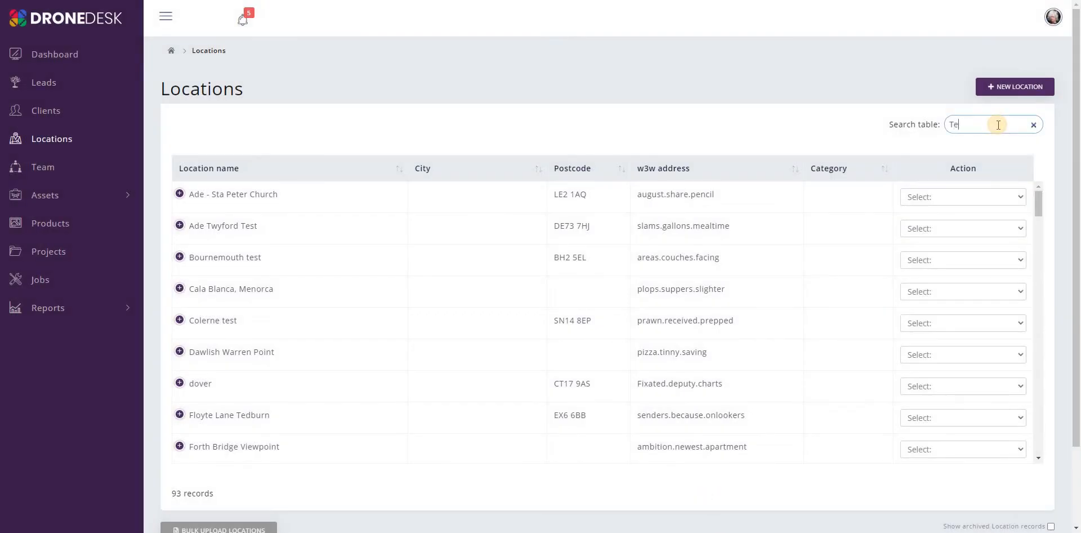
type("st three")
left_click(971, 230)
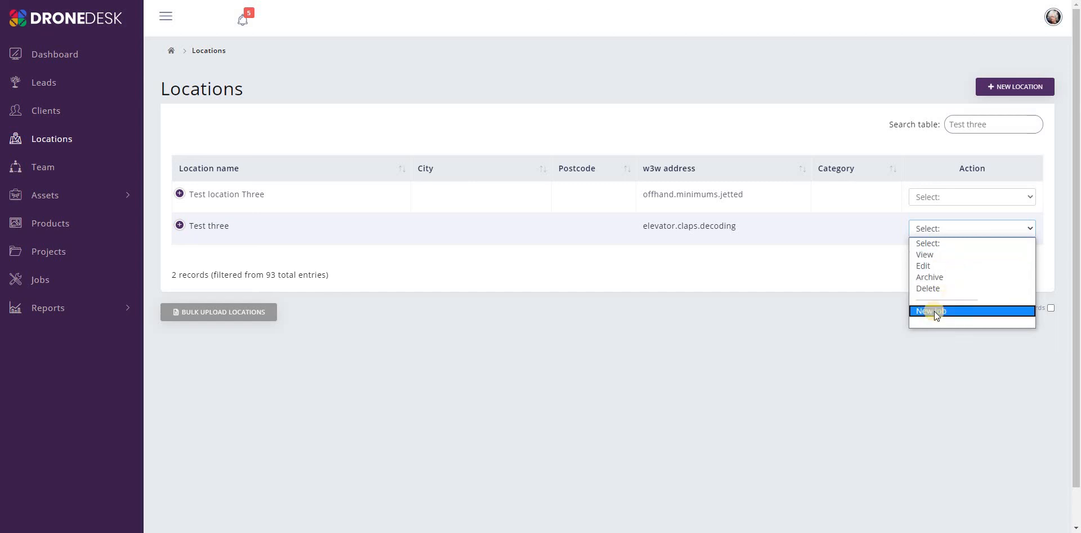
left_click(981, 311)
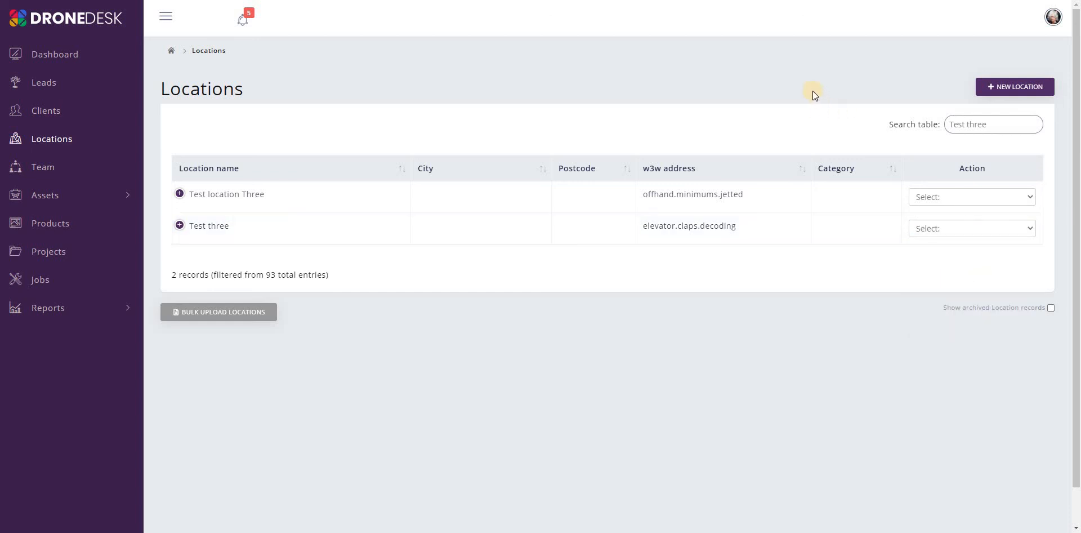